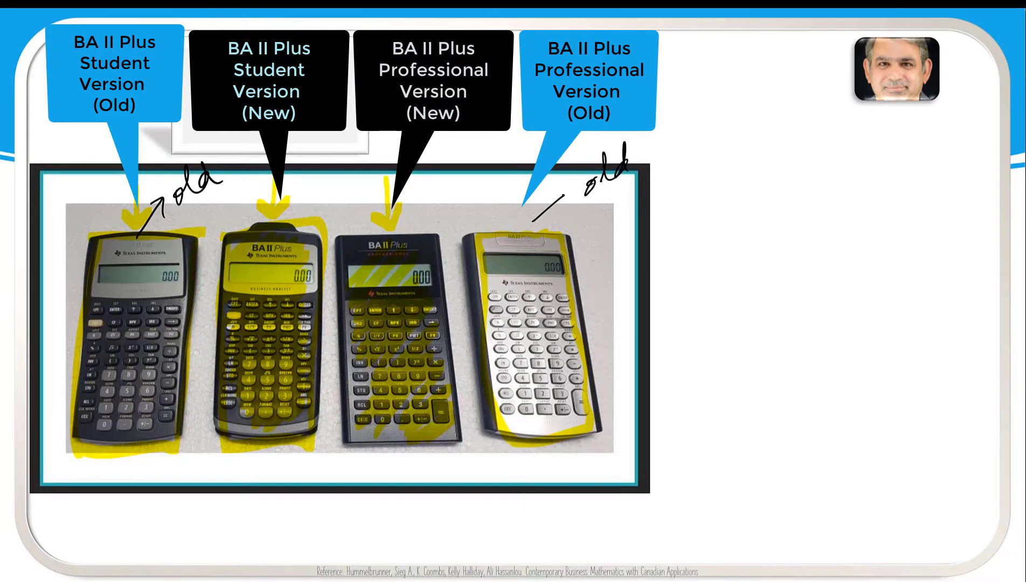
Bring the BA II Plus emulator forward and nudge it right beside the comparison slide.
key(alt+Tab)
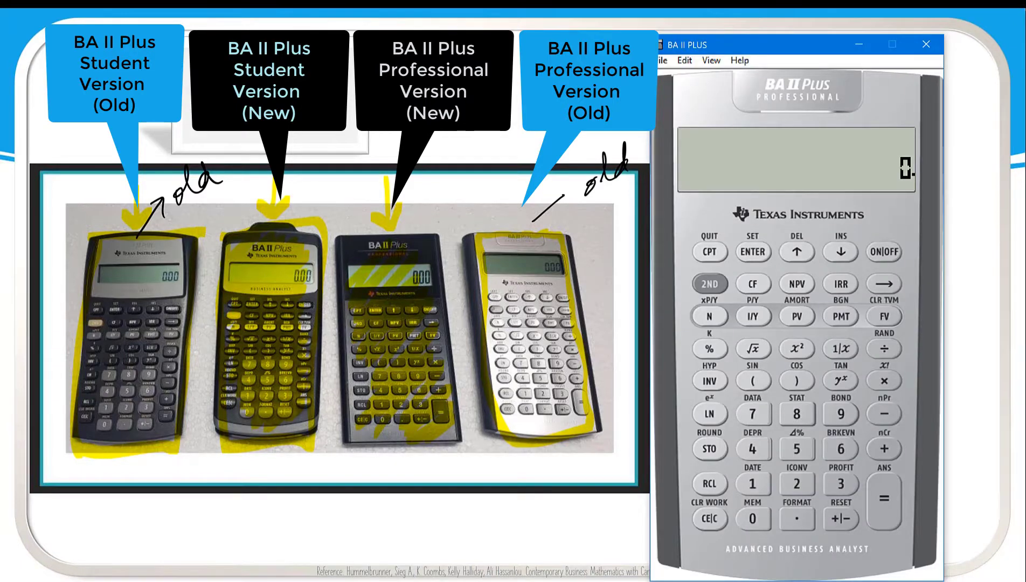
drag(794, 45, 805, 43)
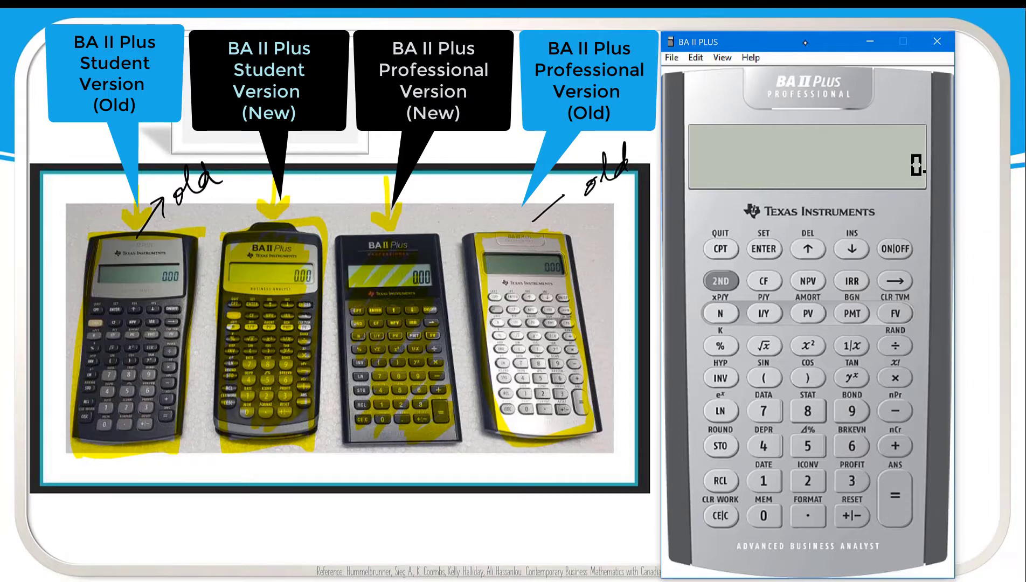
Set the display format to 2 decimal places (DEC=2.00), then step up to the AOS calculation-method setting.
click(716, 284)
click(816, 520)
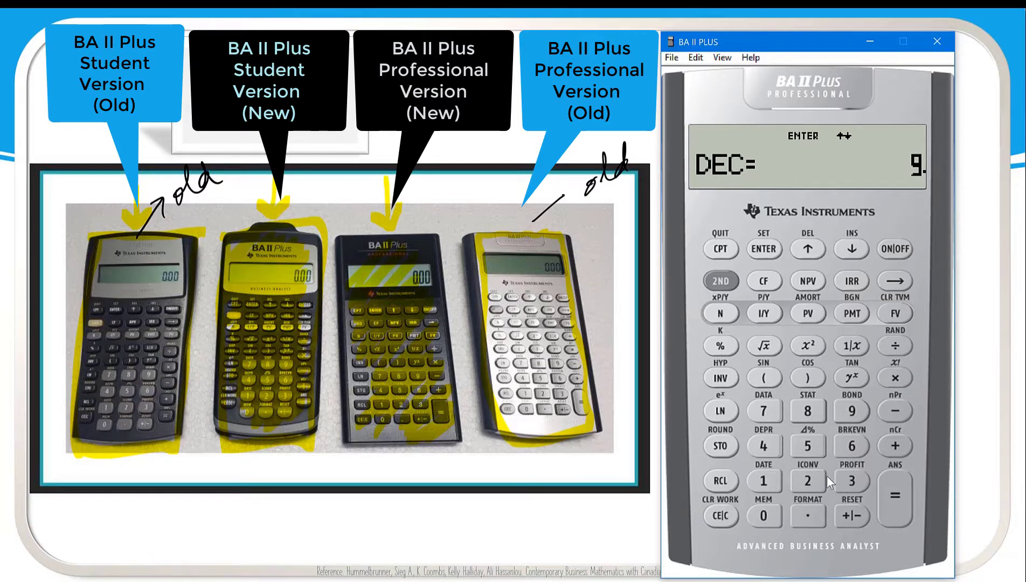
click(810, 480)
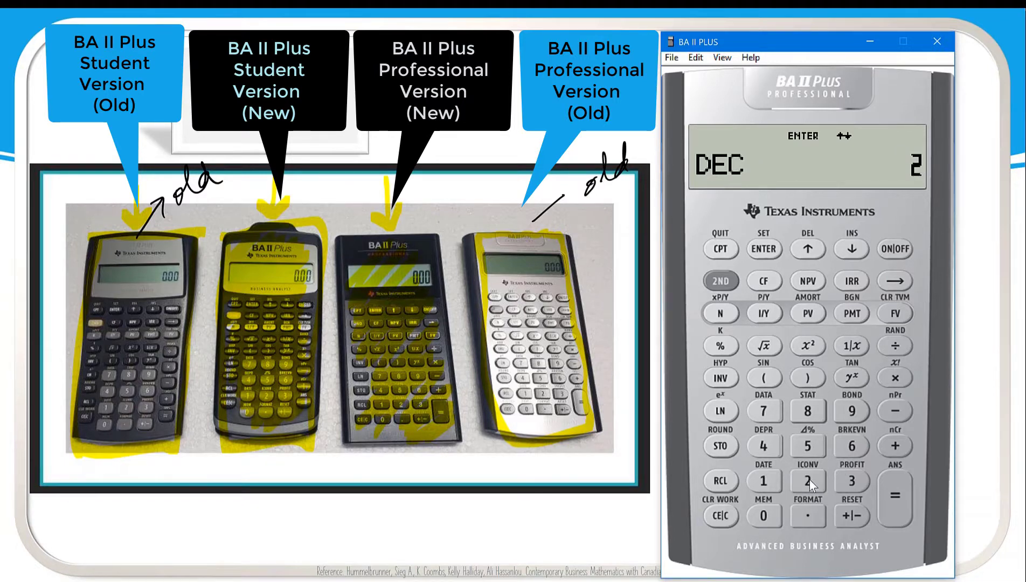
click(763, 249)
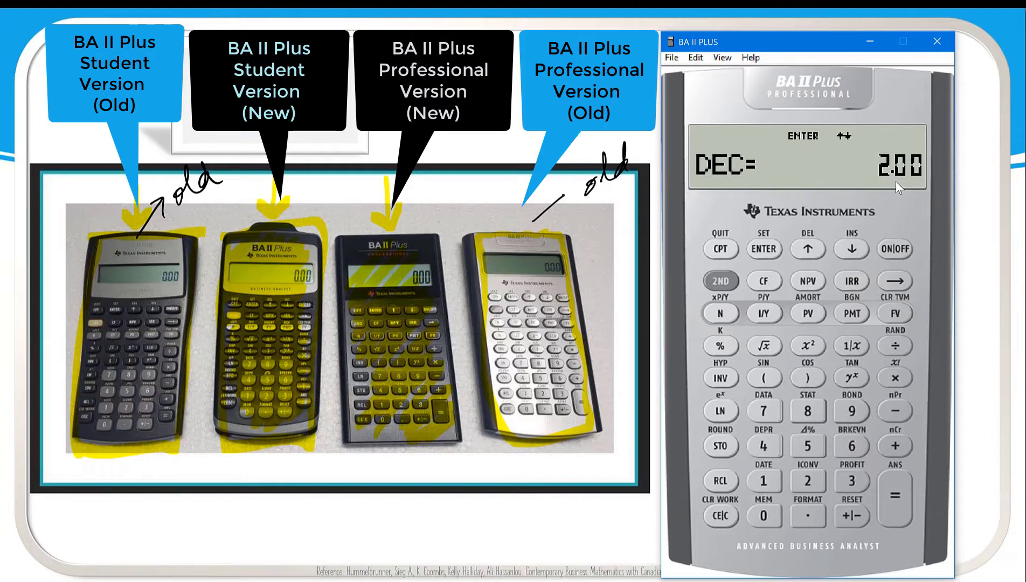
click(808, 249)
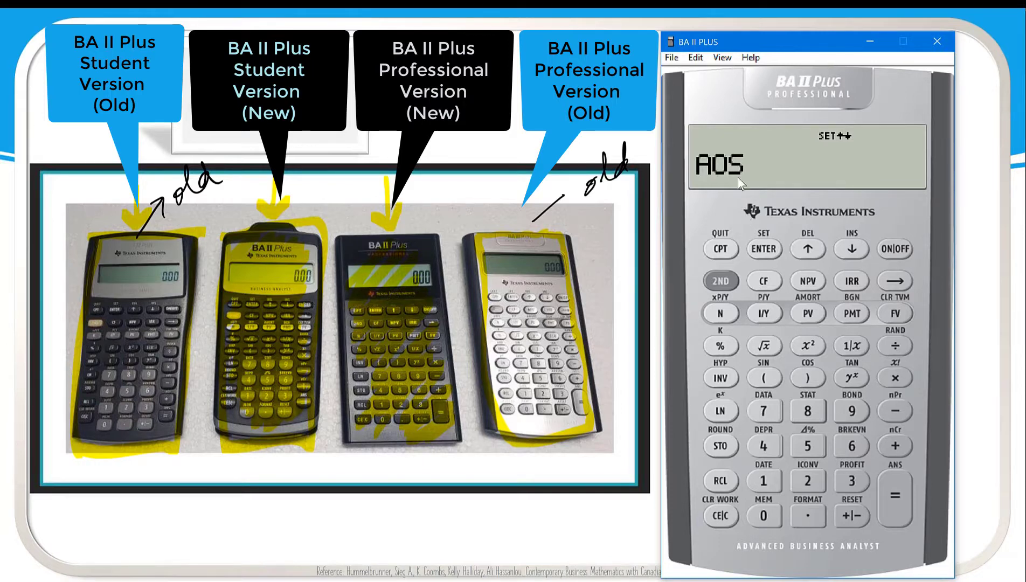
Toggle the calculation method to Chn and back to AOS, then quit to a 0.00 display.
click(724, 278)
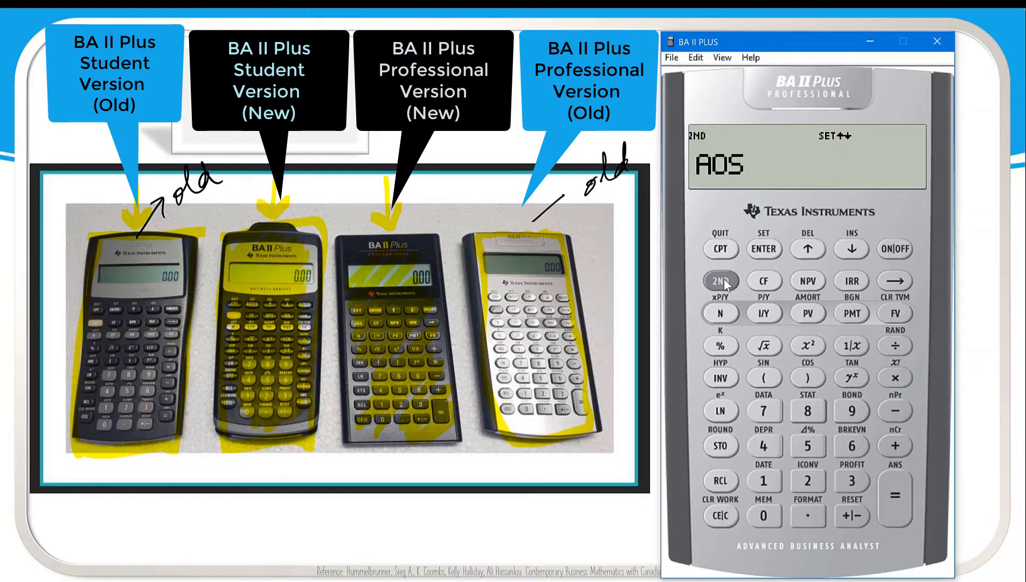
click(763, 247)
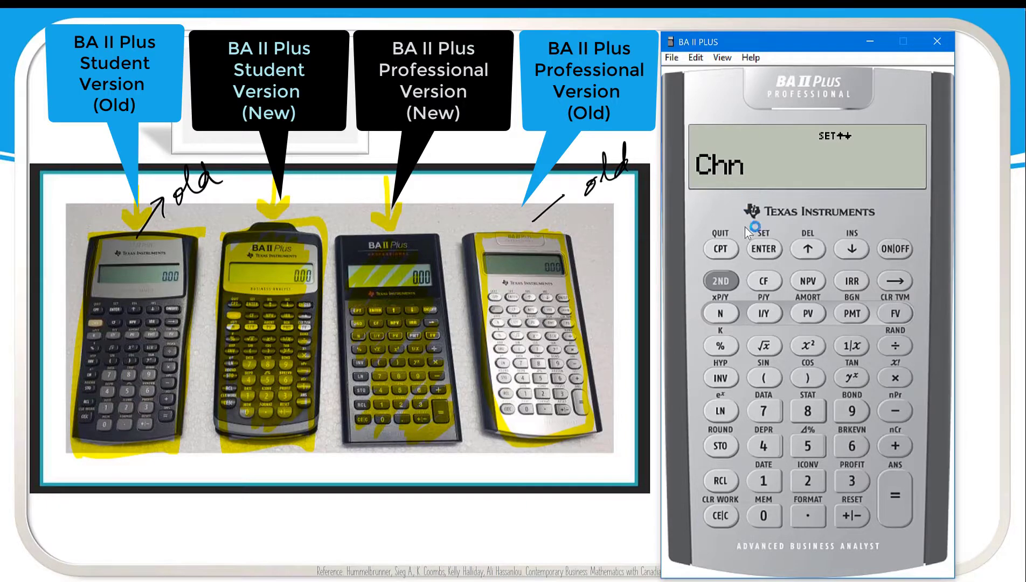
click(726, 285)
click(760, 249)
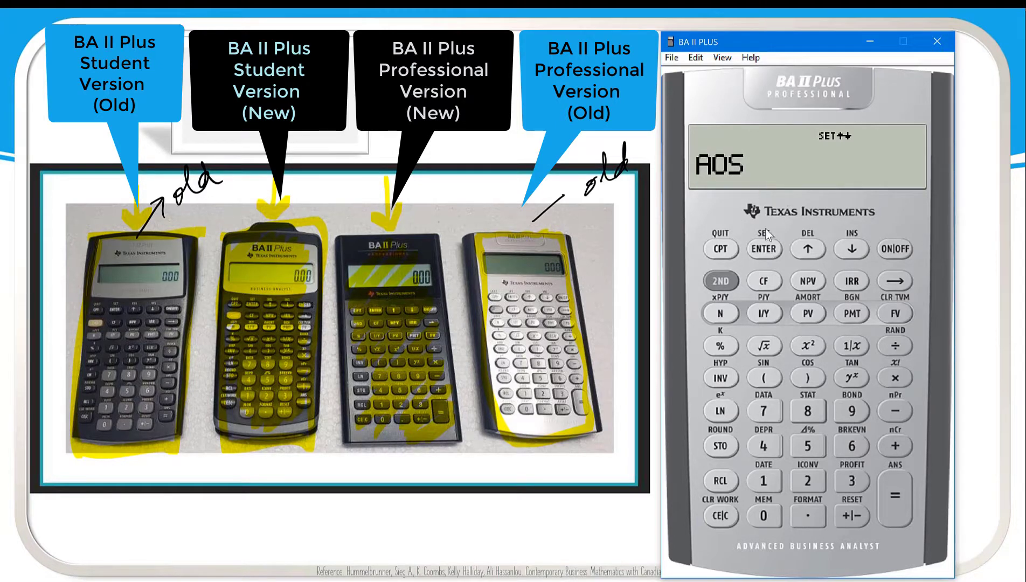
click(726, 282)
click(721, 251)
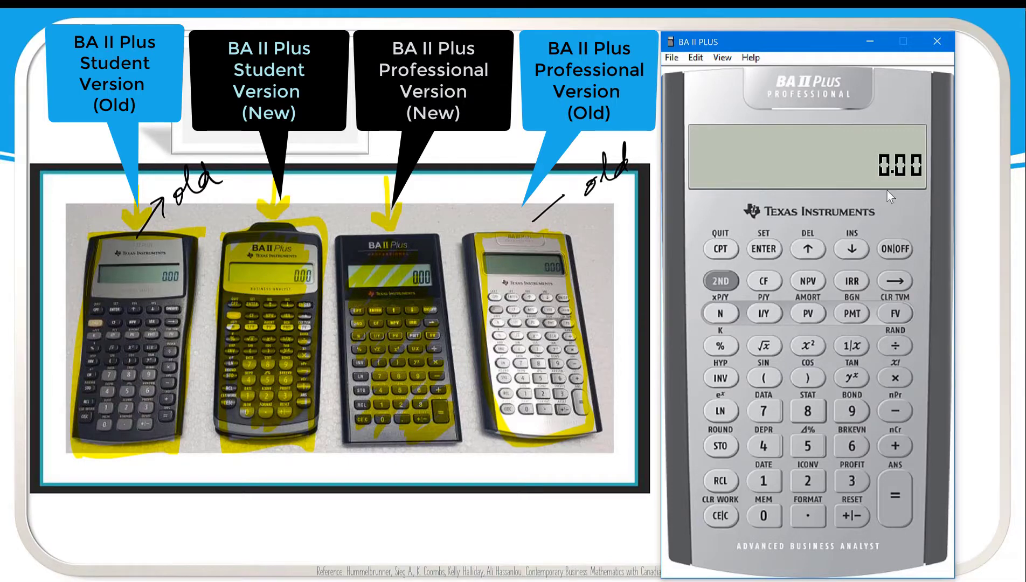
Recheck DEC=2.00 and AOS, quit back to 0.00, and advance the slide to the $1755 formula.
click(723, 278)
click(802, 512)
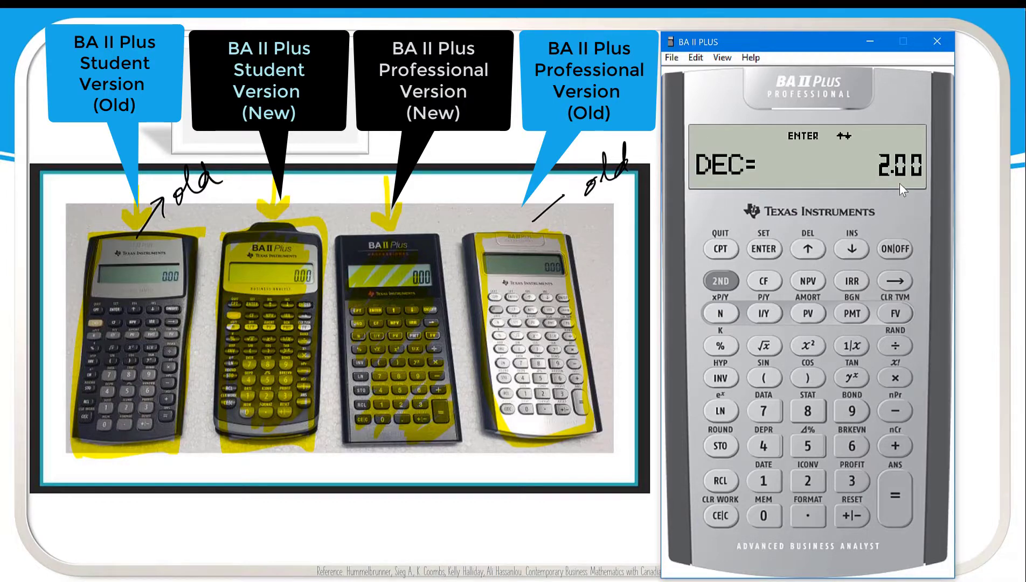
click(806, 255)
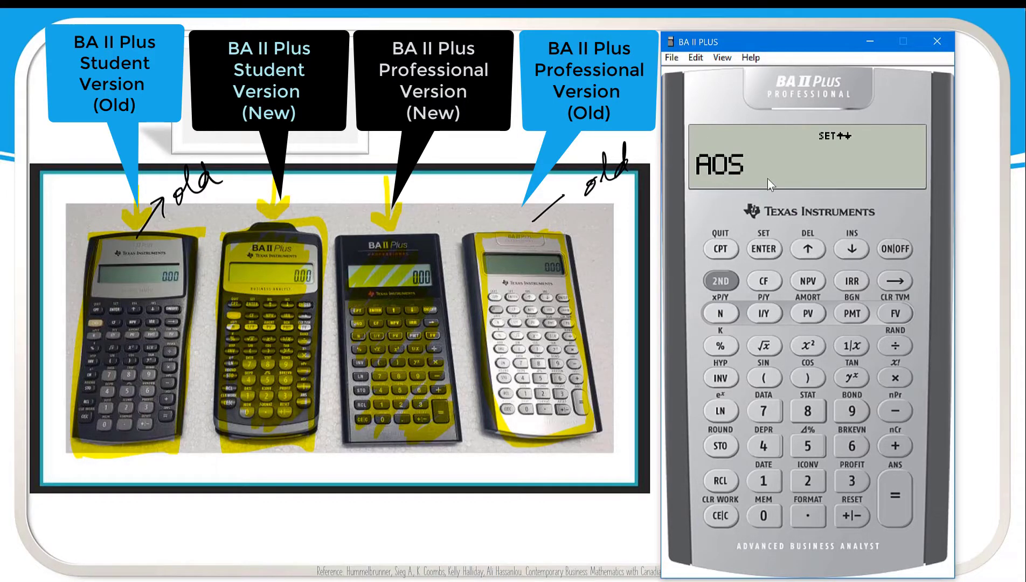
click(720, 282)
click(711, 248)
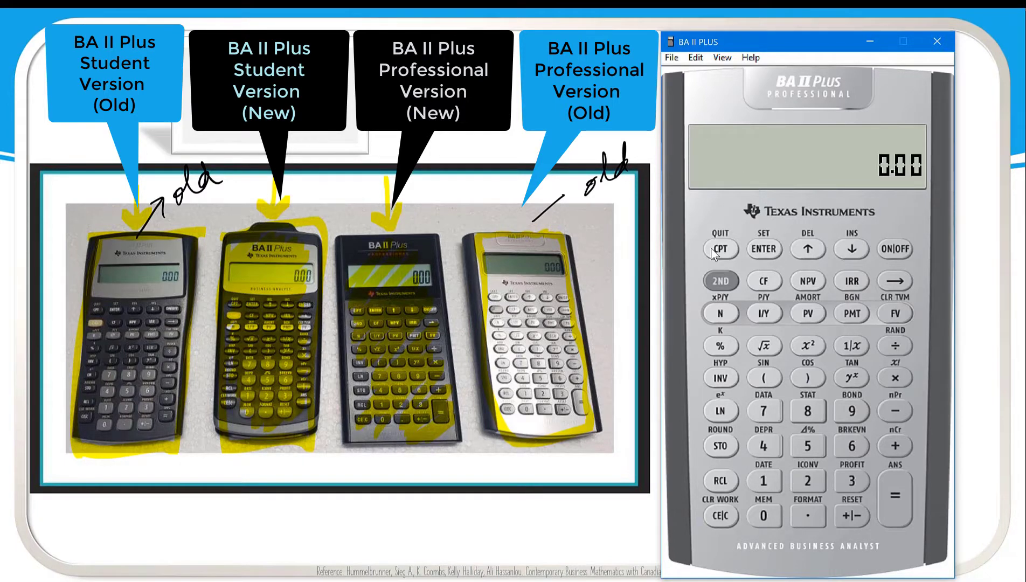
click(477, 155)
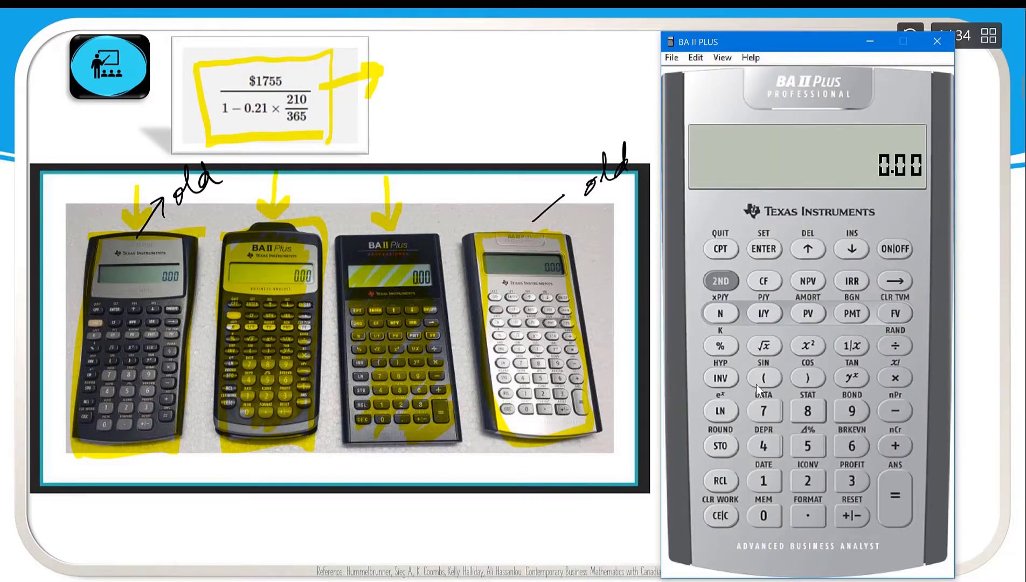
Enter 1755 and divide it by the denominator.
click(761, 480)
click(761, 411)
click(808, 442)
click(808, 442)
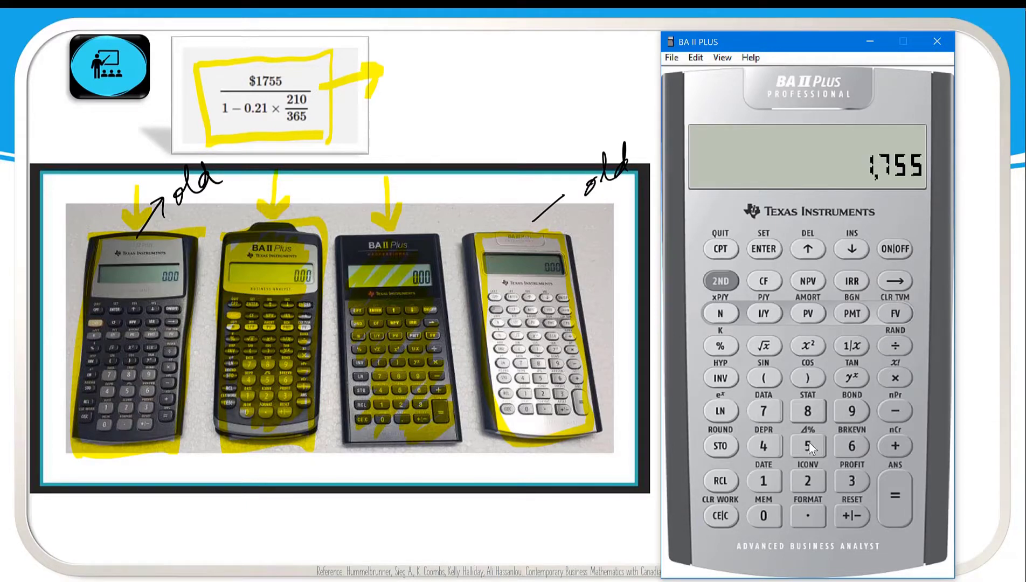
click(898, 348)
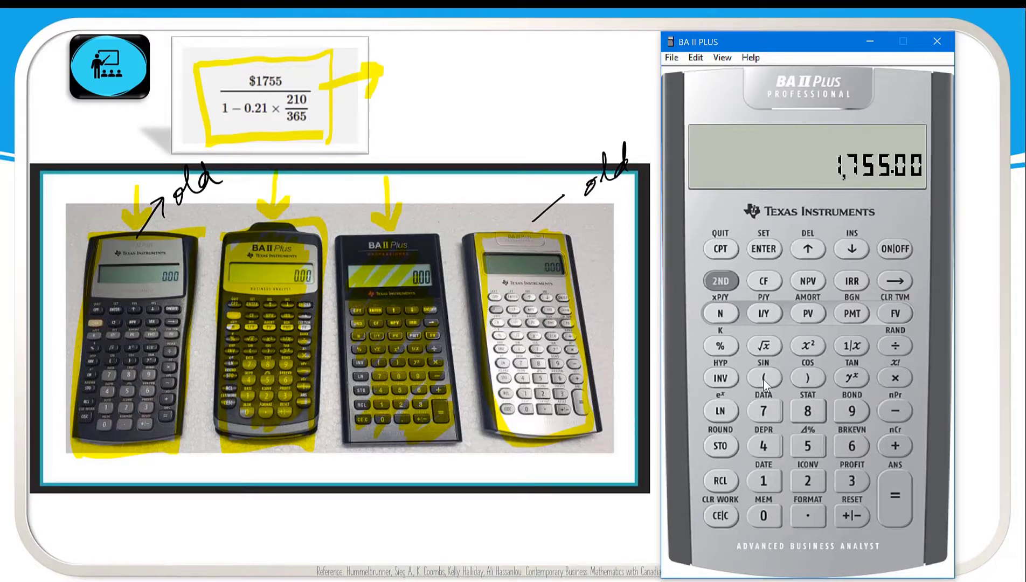
Key in the denominator start: 1 − 0.21 × 210.
click(774, 483)
click(894, 413)
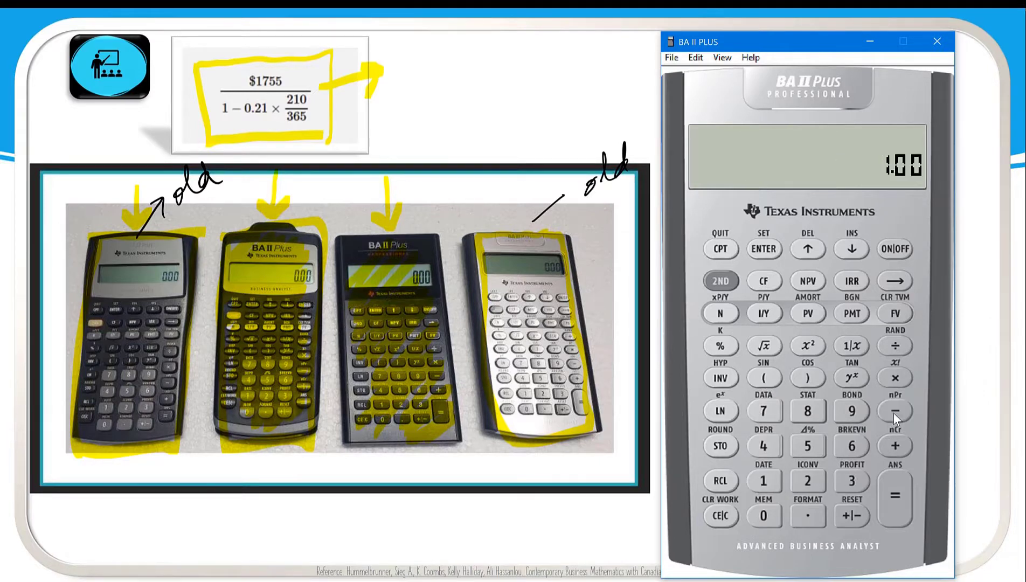
click(819, 512)
click(806, 477)
click(765, 481)
click(807, 482)
click(769, 480)
click(770, 517)
Divide by 365, close the denominator at 0.88, and compute the result 1,996.18.
click(890, 348)
click(853, 481)
click(840, 445)
click(816, 447)
click(811, 378)
click(894, 495)
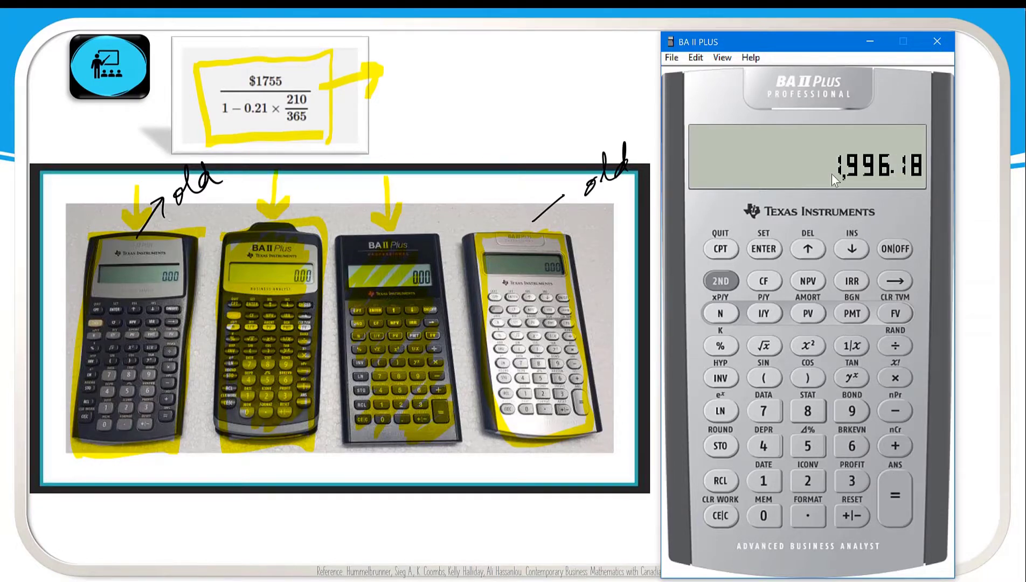